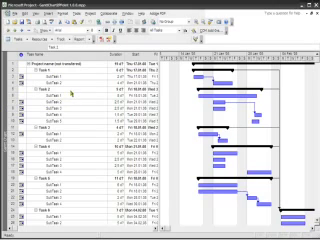
- Select Task 1 and Task 2 with their subtasks, then confirm the macro's transfer-level settings
{"action": "left_click", "coordinate": [68, 64]}
{"action": "left_click_drag", "start_coordinate": [66, 71], "coordinate": [90, 83]}
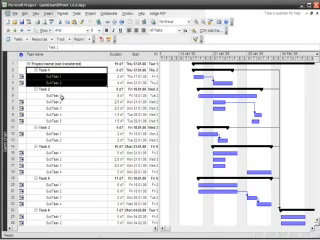
{"action": "left_click_drag", "start_coordinate": [62, 90], "coordinate": [62, 116]}
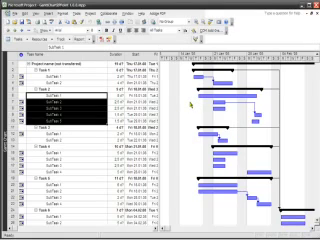
{"action": "left_click", "coordinate": [52, 89]}
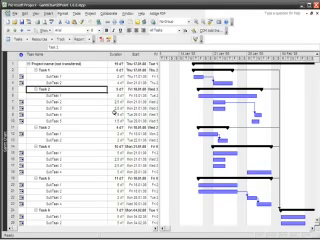
{"action": "left_click", "coordinate": [196, 40]}
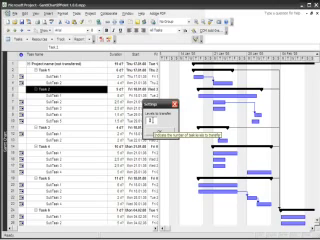
{"action": "left_click", "coordinate": [165, 127]}
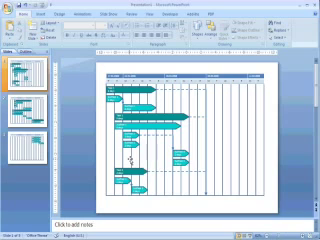
- Page back and forth through the slides, ending on slide 3 with the final teal bars
{"action": "key", "text": "Page_Down"}
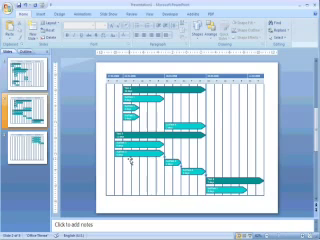
{"action": "key", "text": "Page_Down"}
{"action": "key", "text": "Page_Up"}
{"action": "key", "text": "Page_Up"}
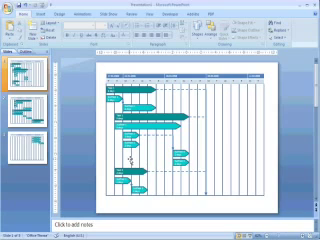
{"action": "key", "text": "Page_Down"}
{"action": "key", "text": "Page_Down"}
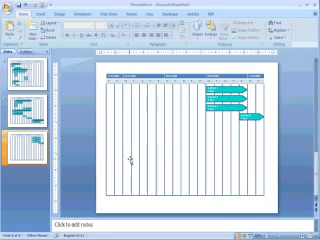